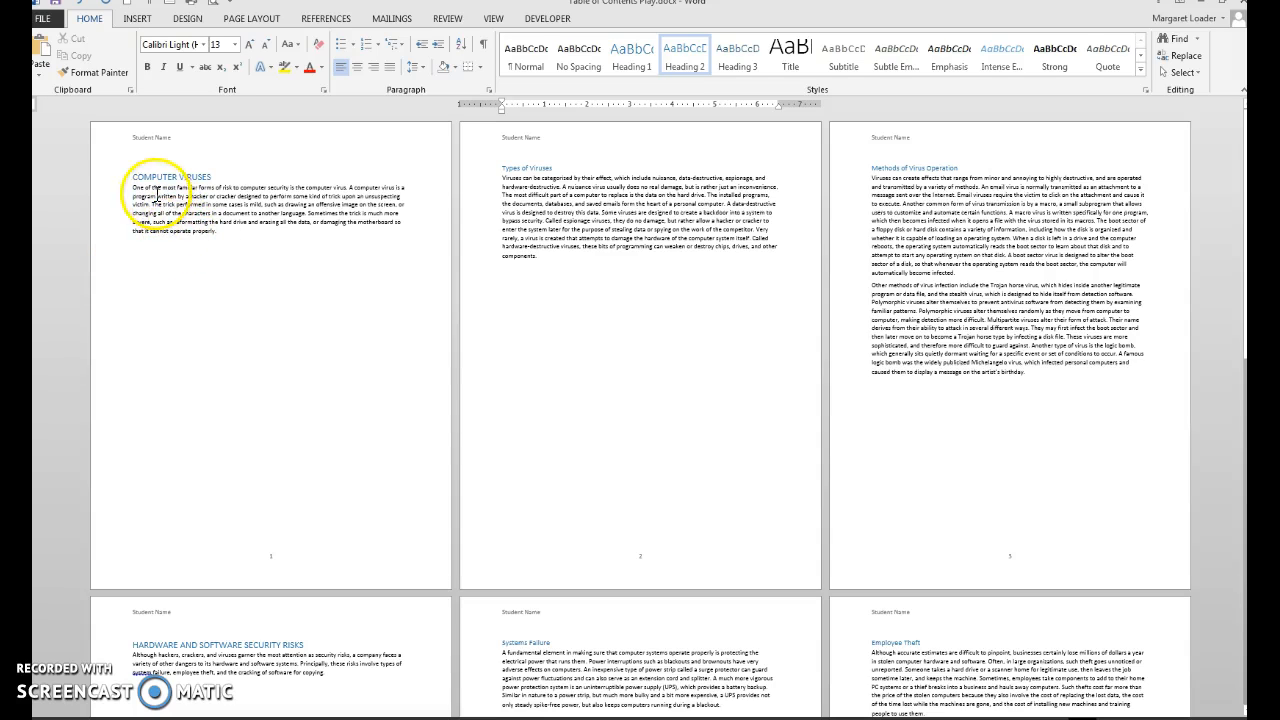
Insert the built-in Grid cover page at the beginning of the document.
left_click(280, 315)
key("ctrl+Home")
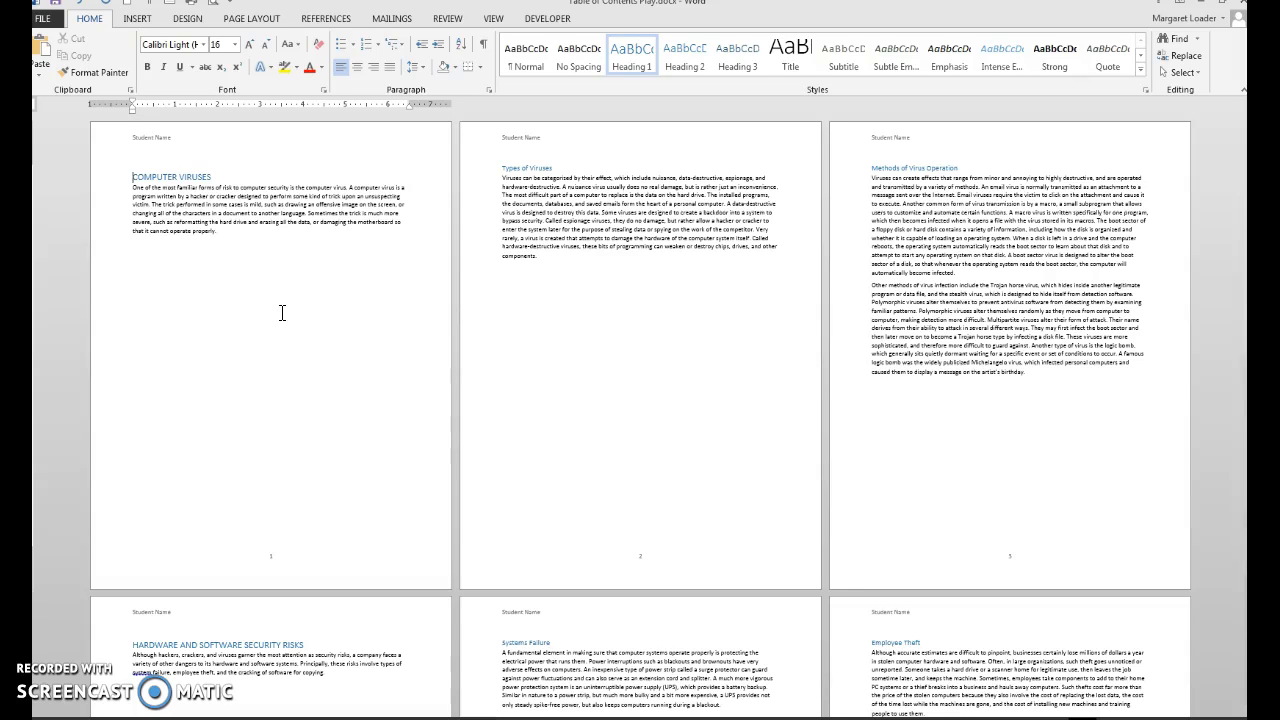
left_click(137, 20)
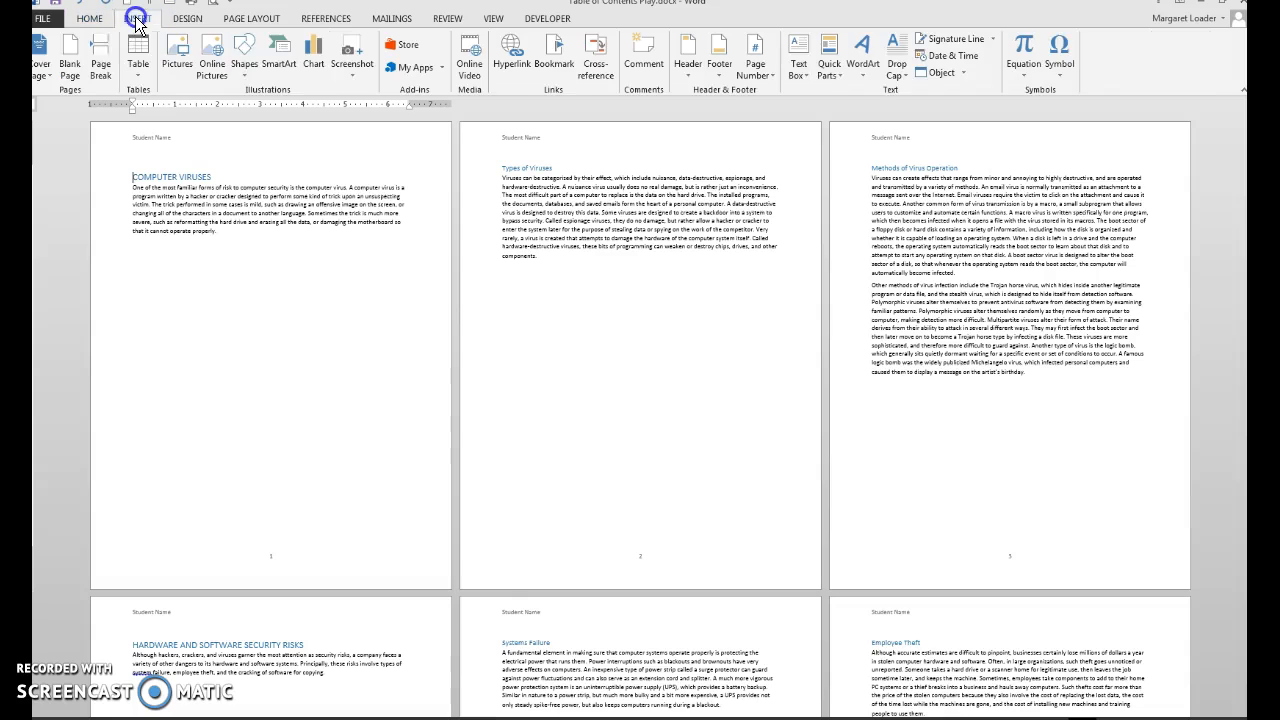
left_click(42, 48)
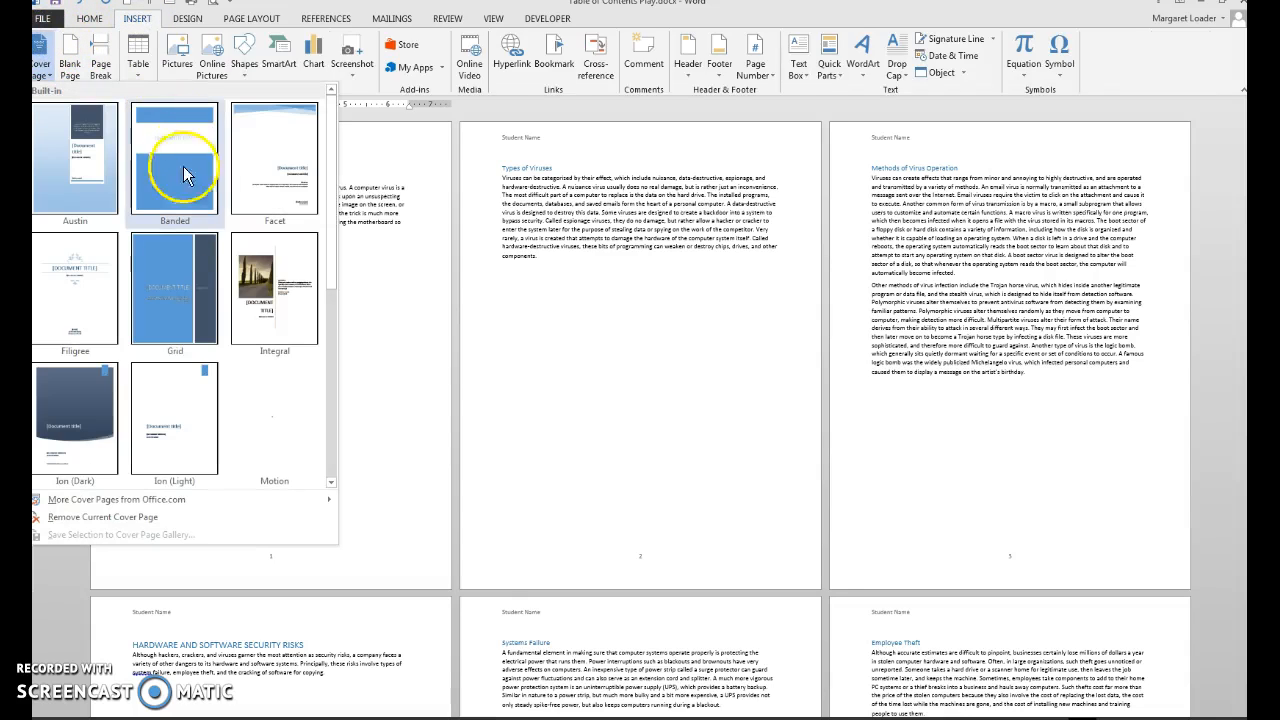
left_click(168, 248)
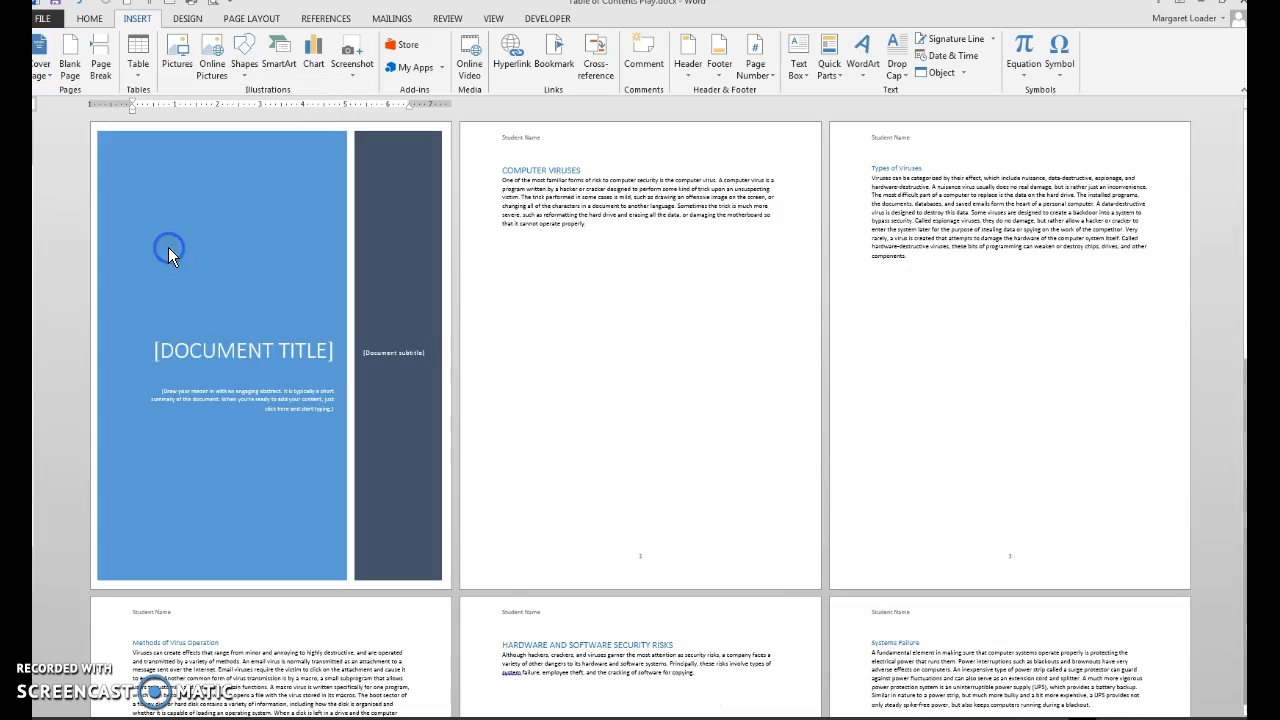
Fill in the cover page's document title as COMPUTER VIRUSES.
left_click(207, 349)
type("C")
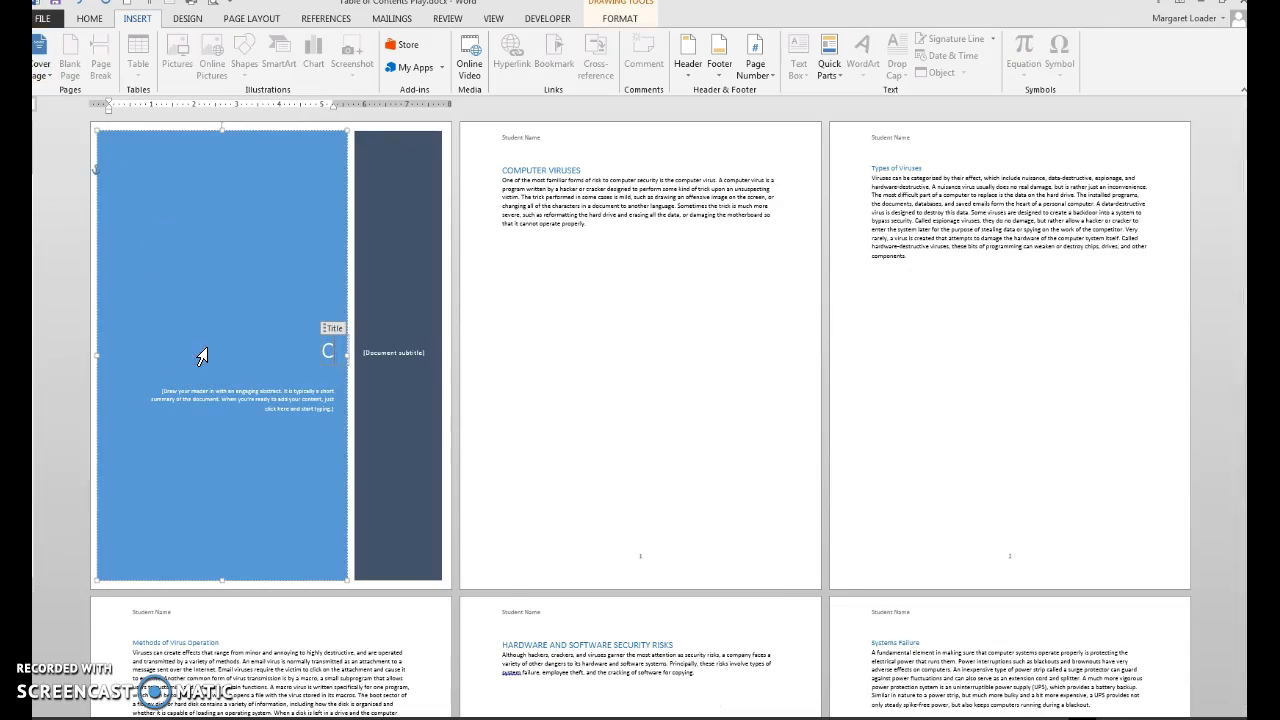
type("OMPUTER V")
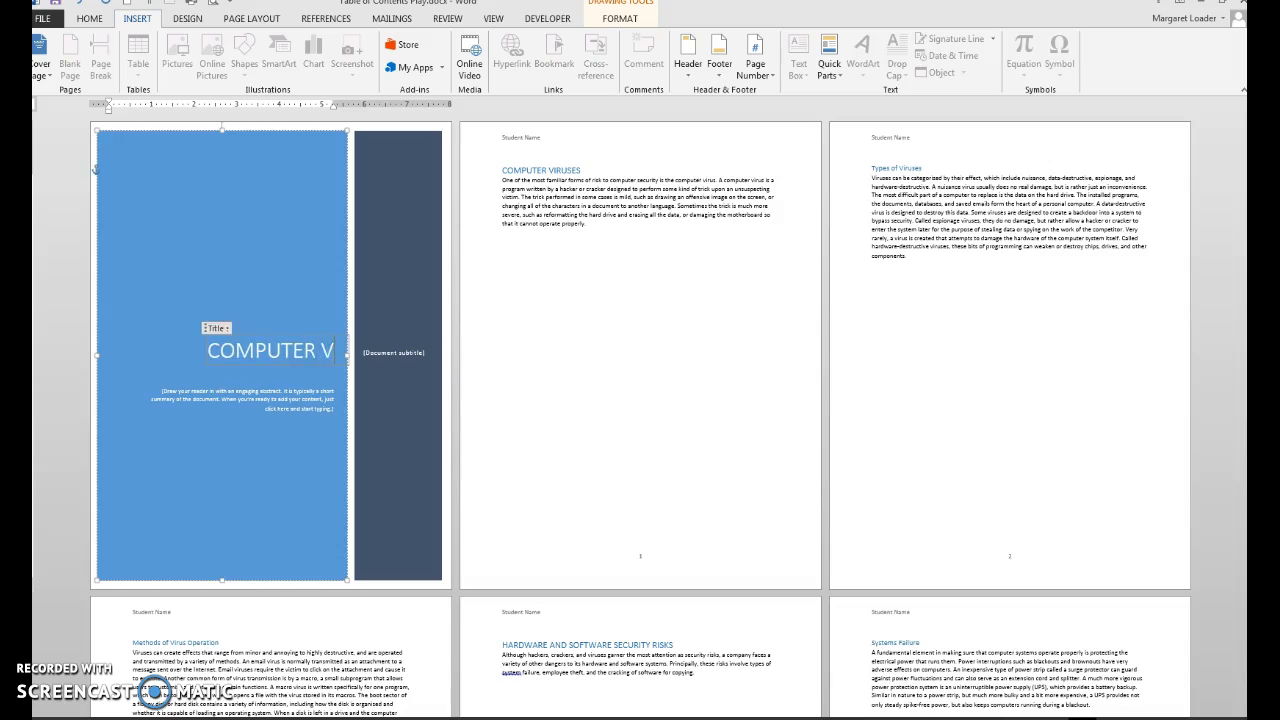
type("IRUSES")
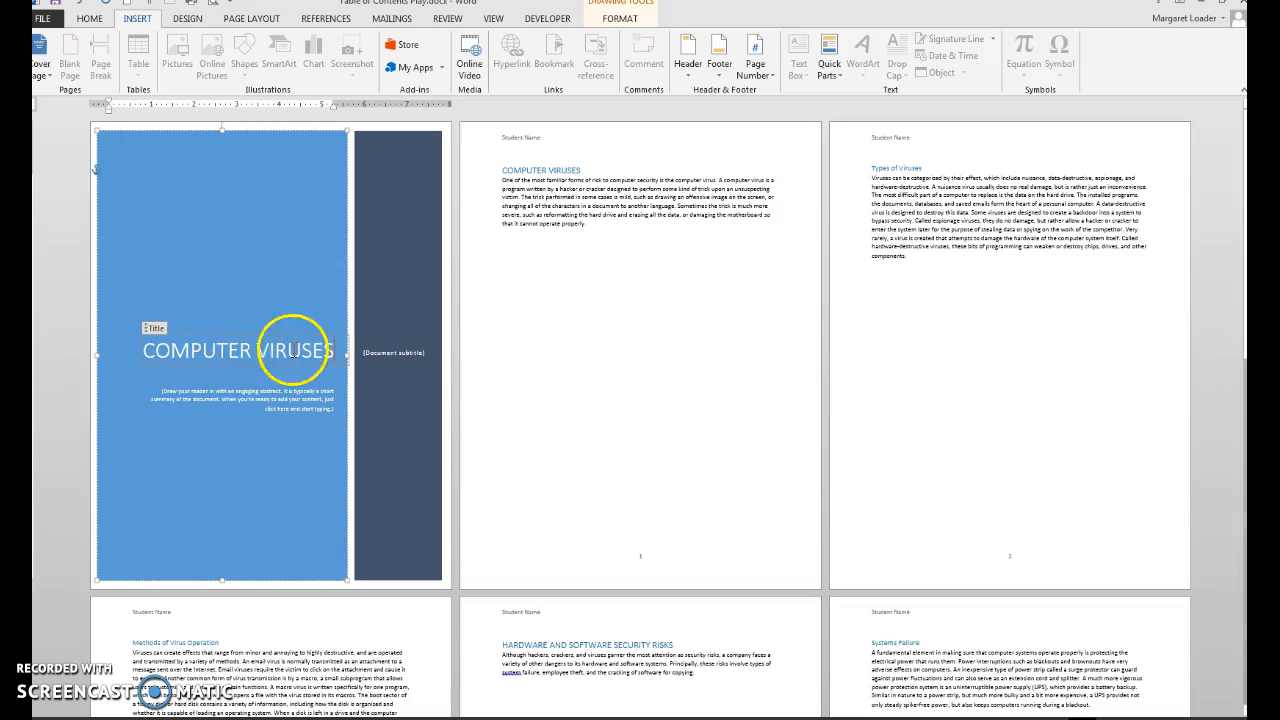
Delete the document subtitle and abstract placeholders from the cover page.
left_click(404, 358)
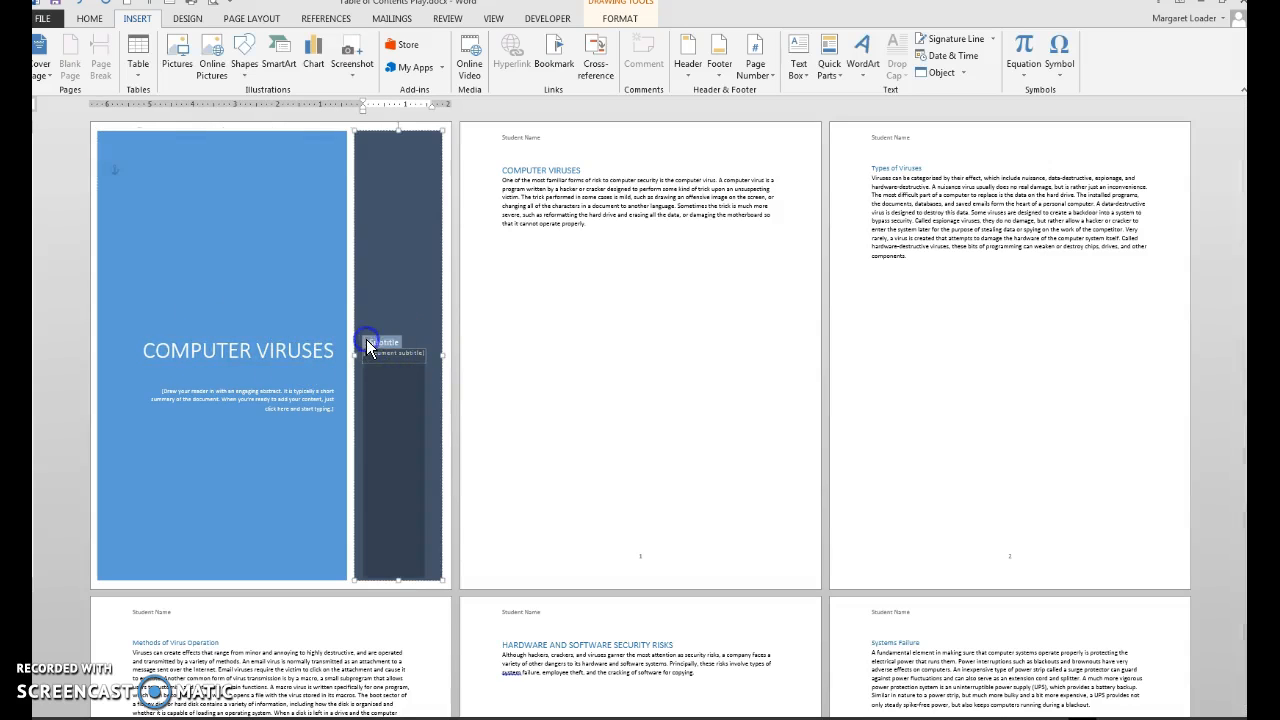
left_click(295, 377)
left_click(272, 379)
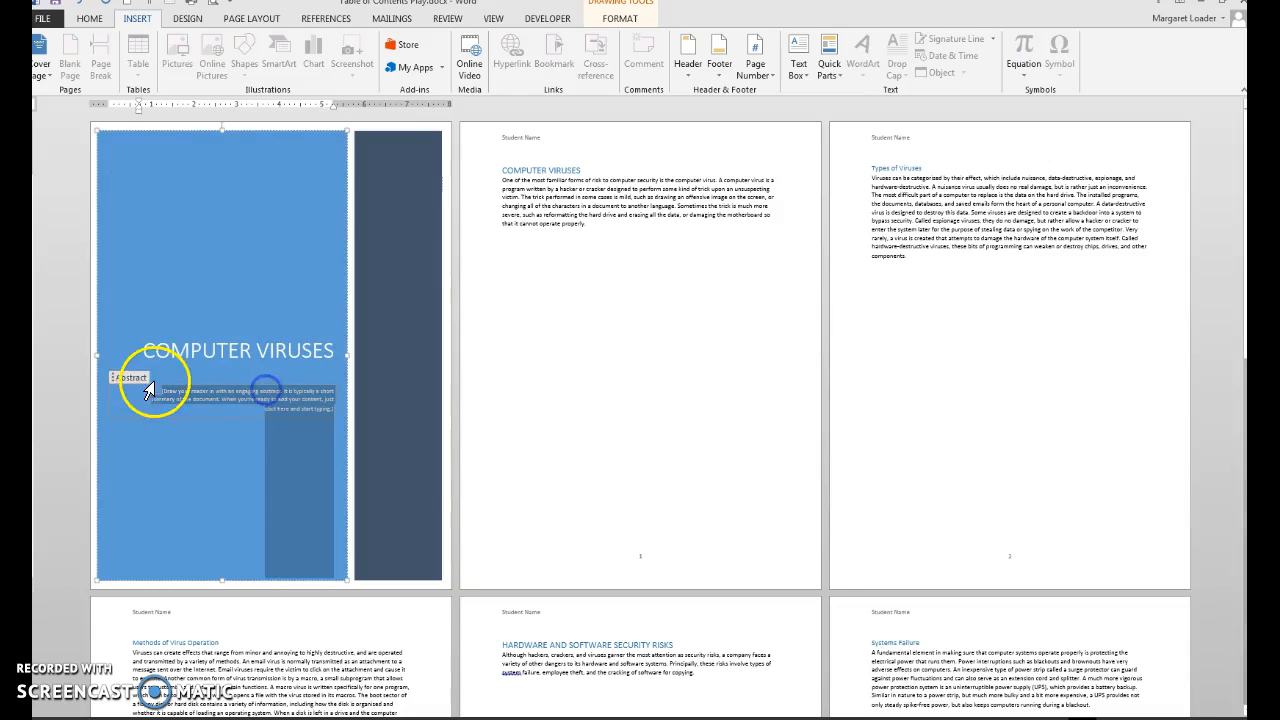
left_click(112, 380)
key("Delete")
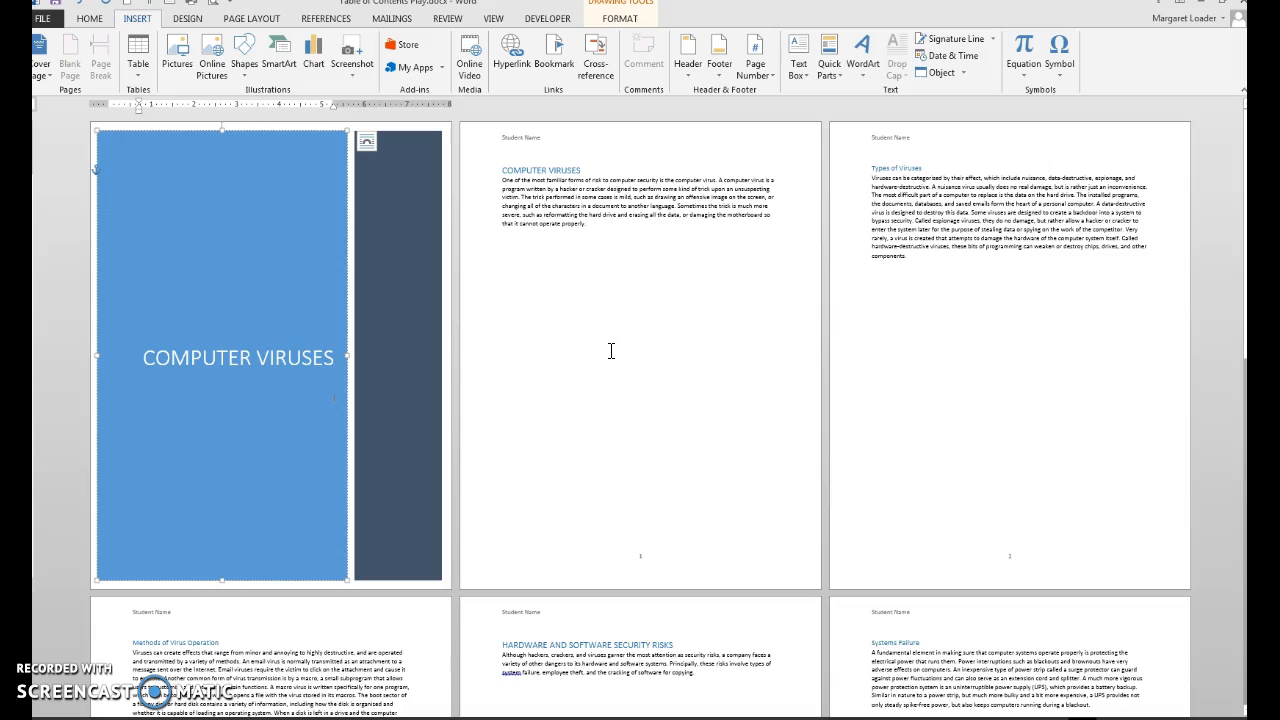
Insert an Automatic Table 1 table of contents directly before the COMPUTER VIRUSES heading on the page after the cover.
left_click(503, 170)
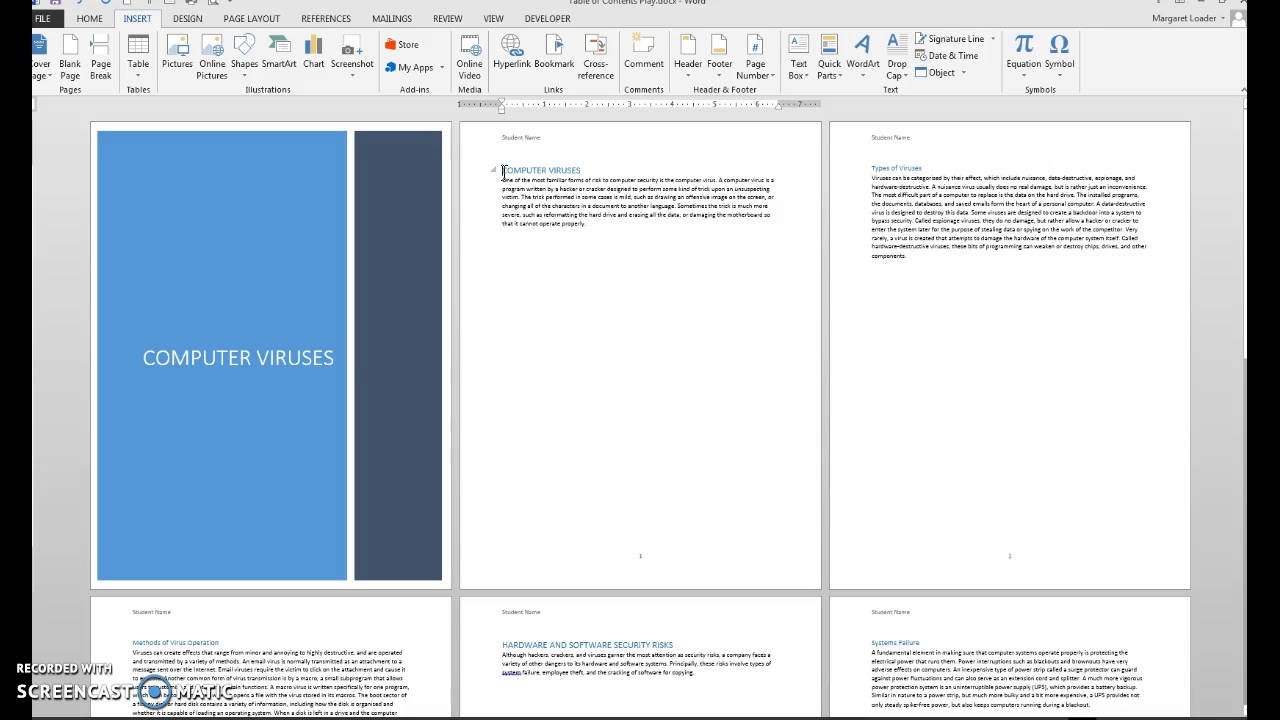
left_click(323, 20)
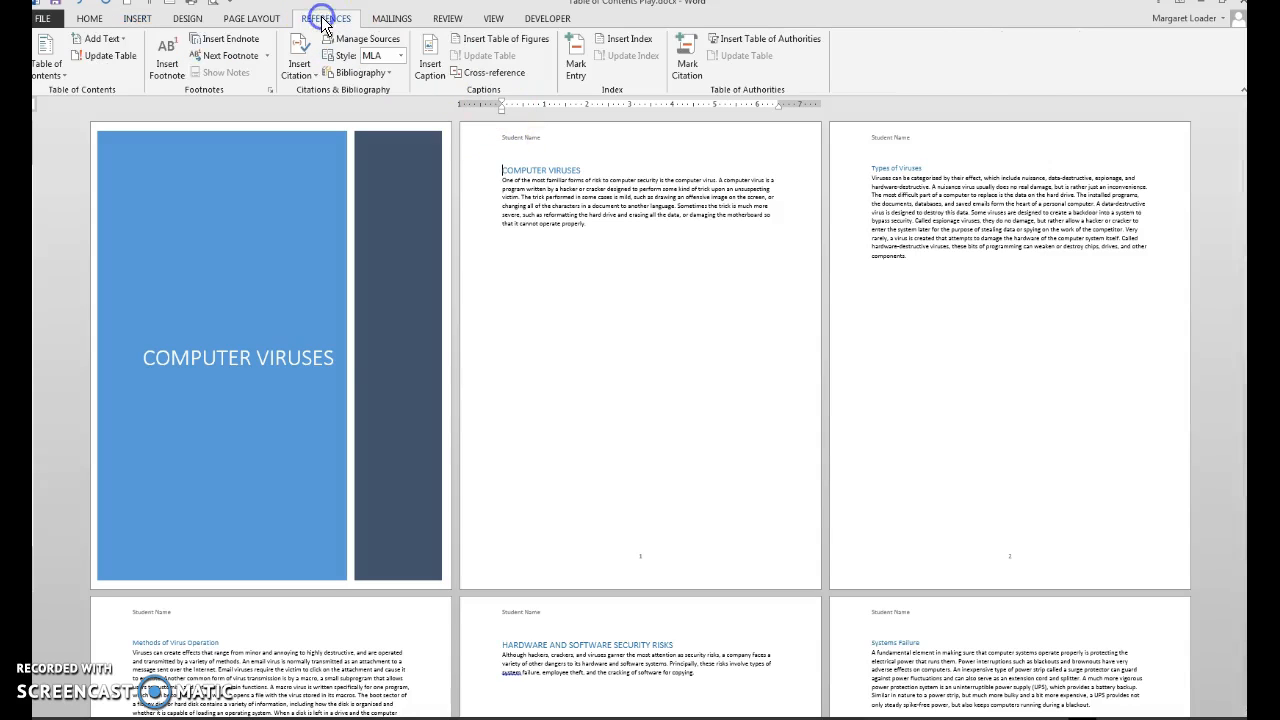
left_click(49, 58)
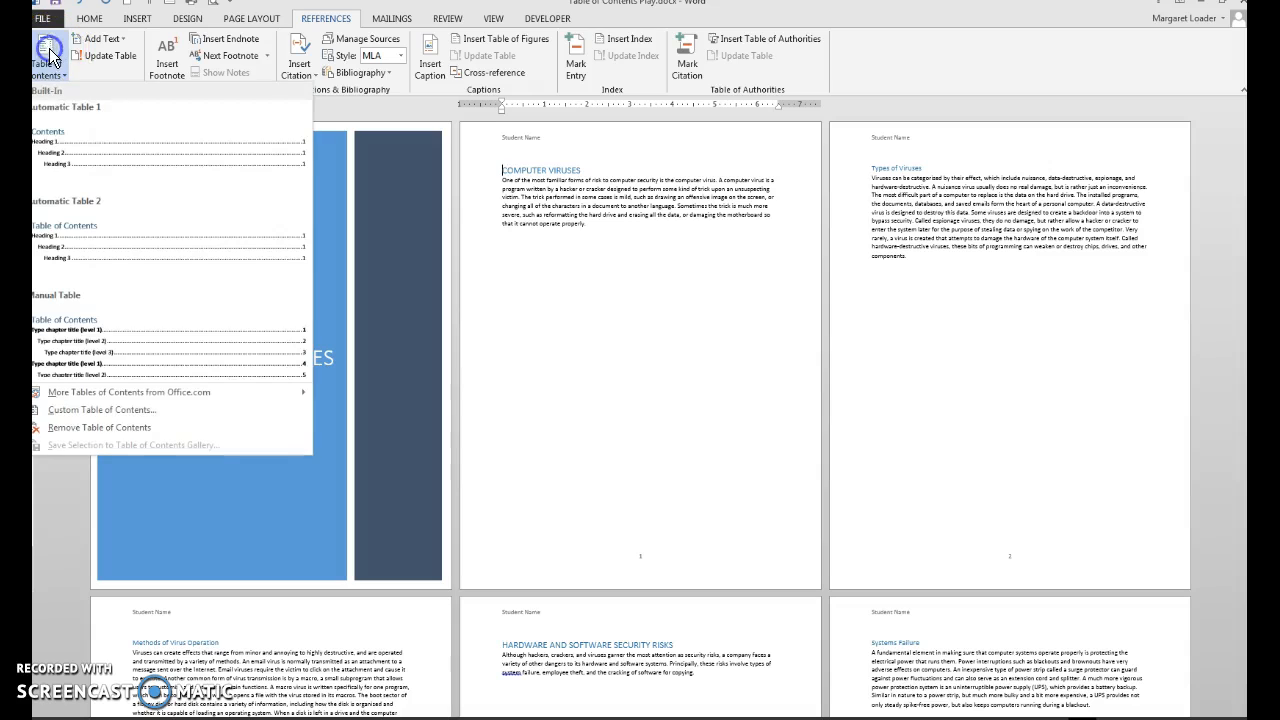
left_click(70, 135)
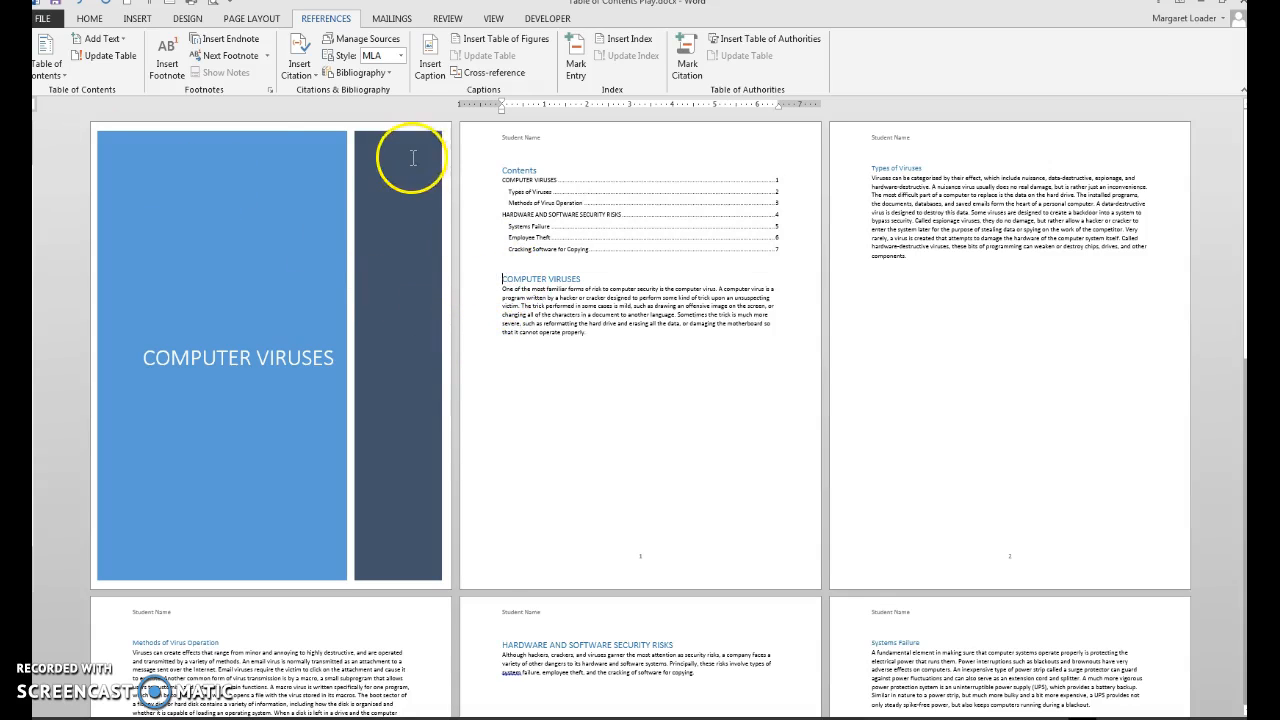
Insert a Next Page section break between the table of contents and the COMPUTER VIRUSES heading.
left_click(250, 18)
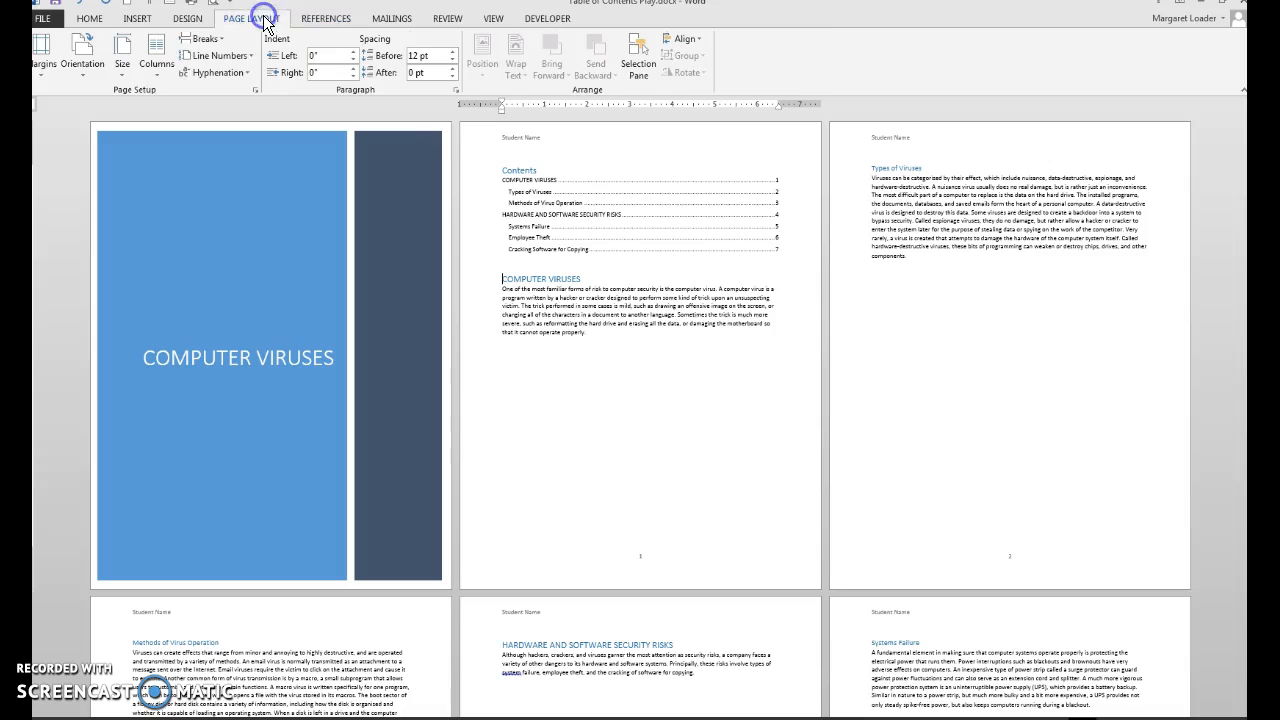
left_click(222, 38)
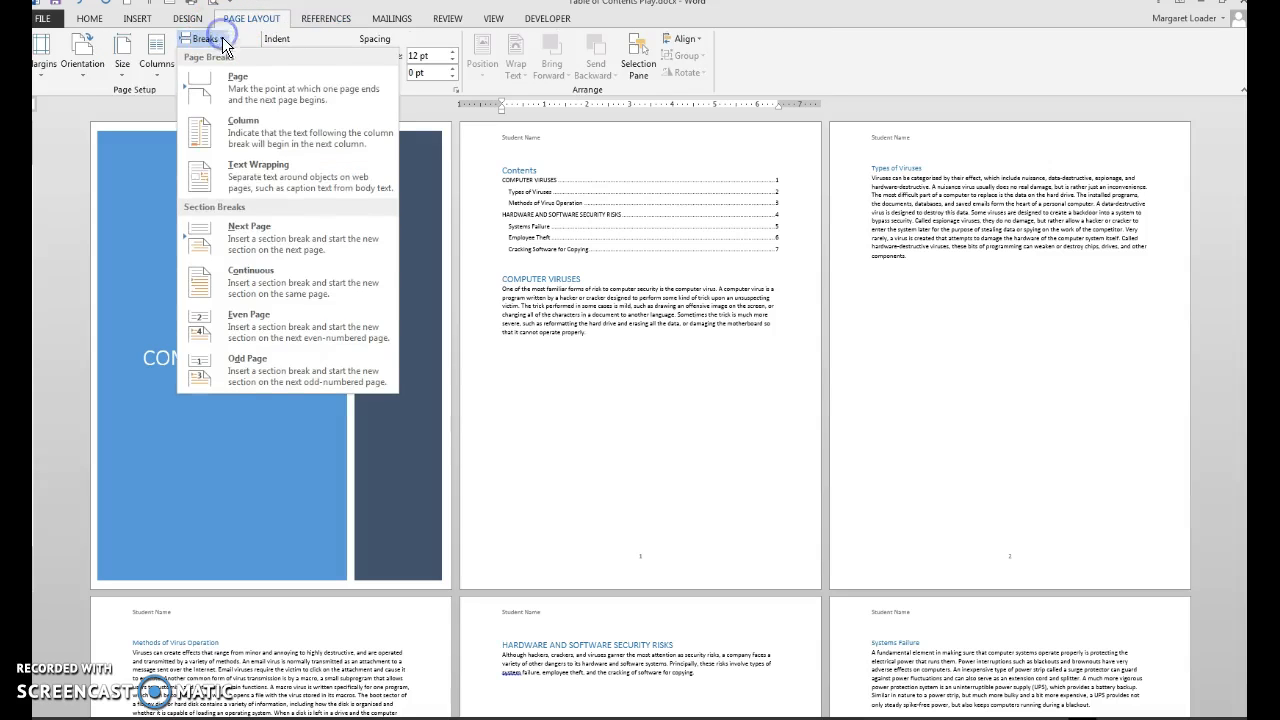
left_click(274, 229)
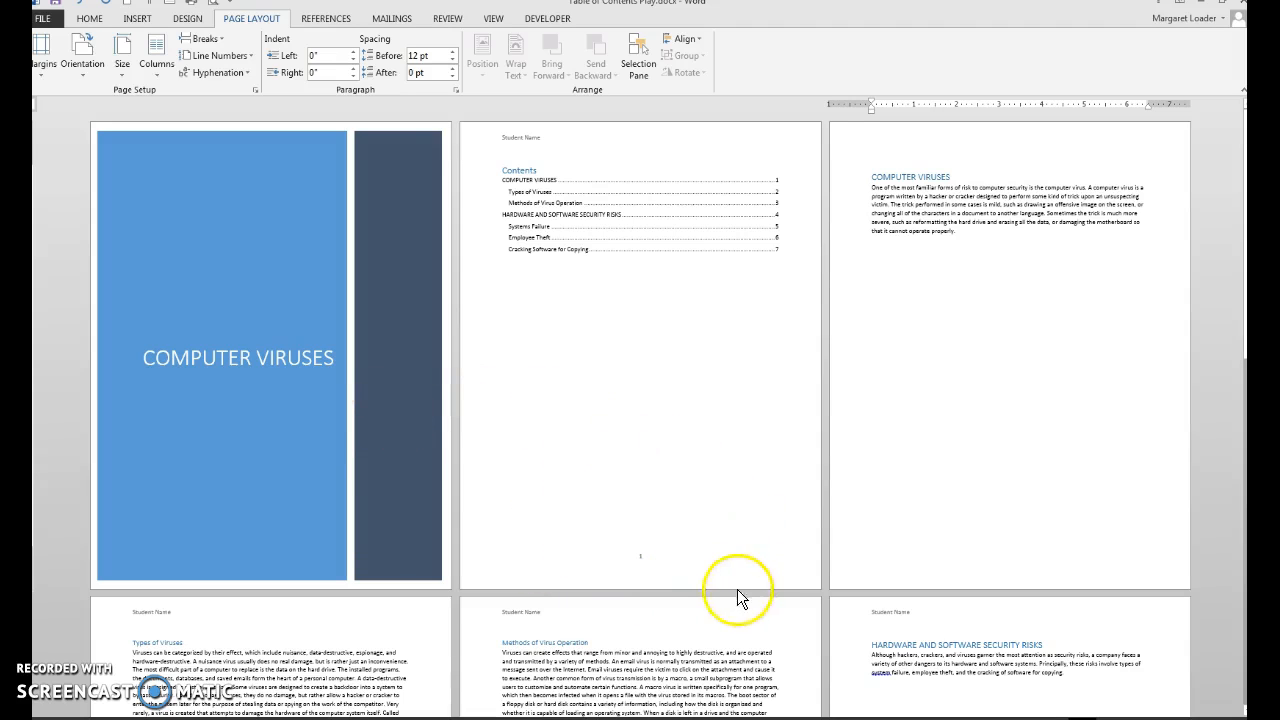
Open the footers for editing and turn off Different First Page for section 2.
double_click(604, 569)
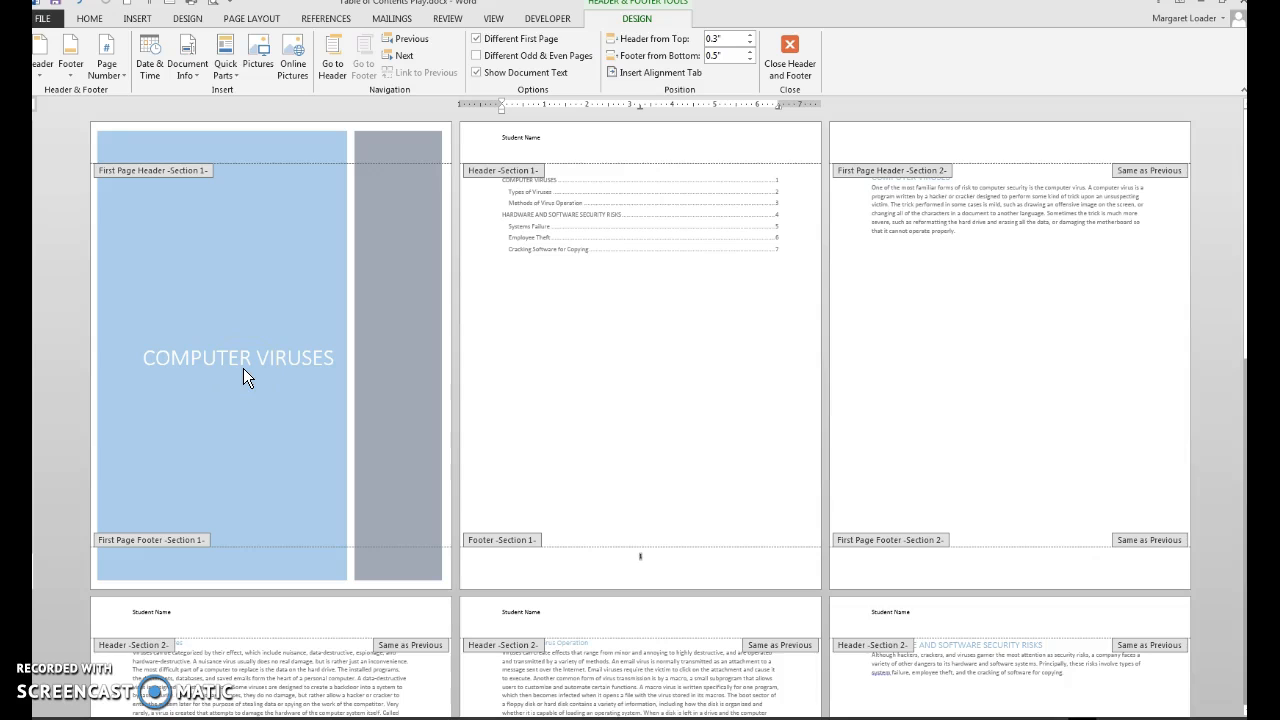
left_click(897, 571)
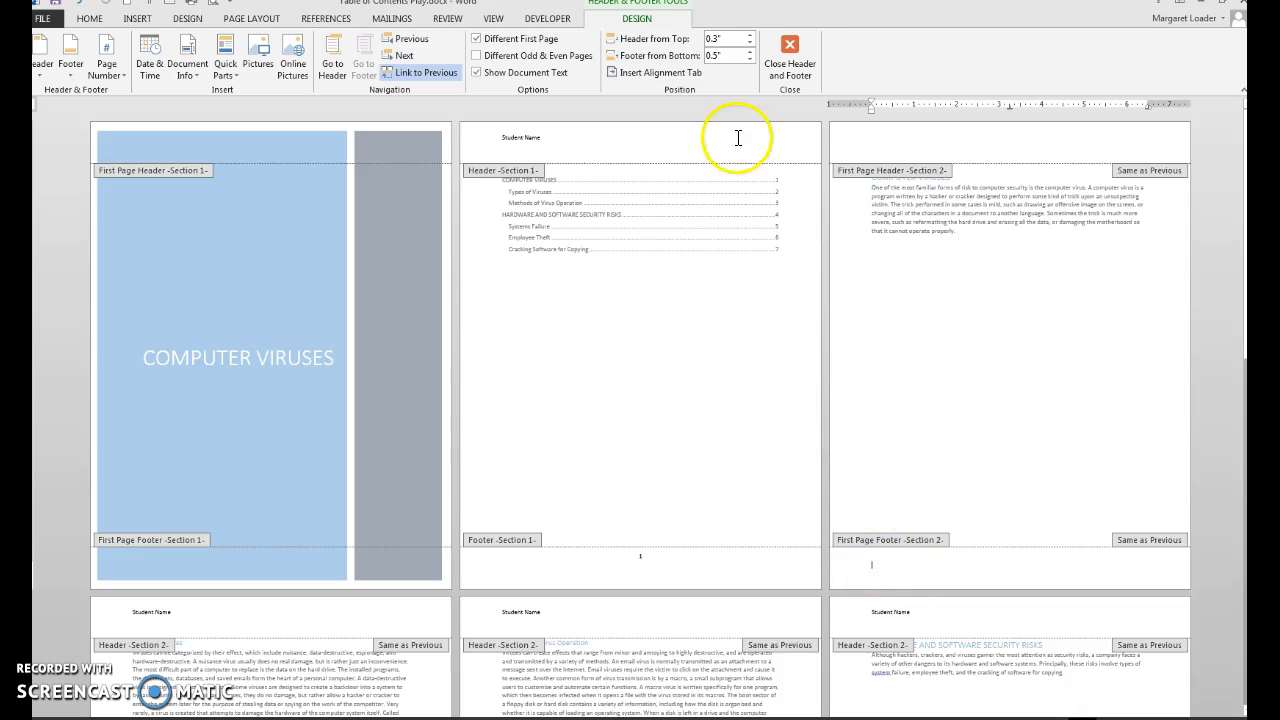
left_click(477, 40)
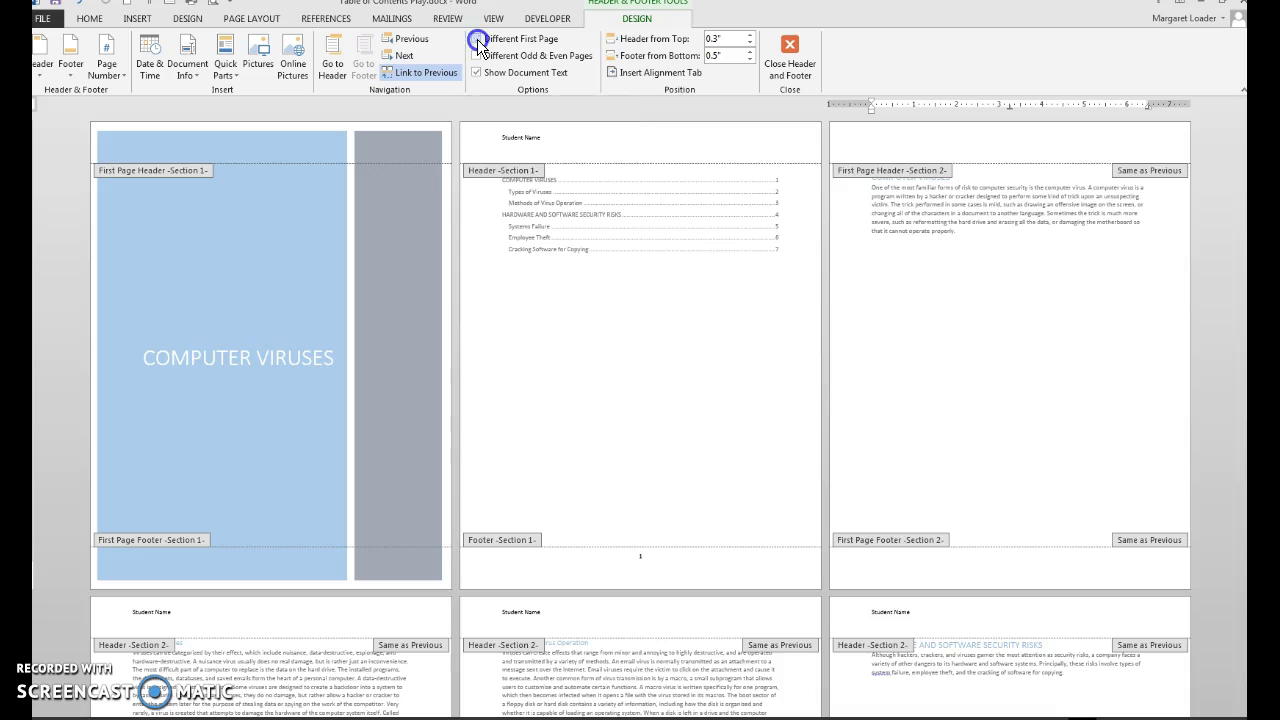
Format the section 2 footer's page numbers to start at 1.
left_click(852, 556)
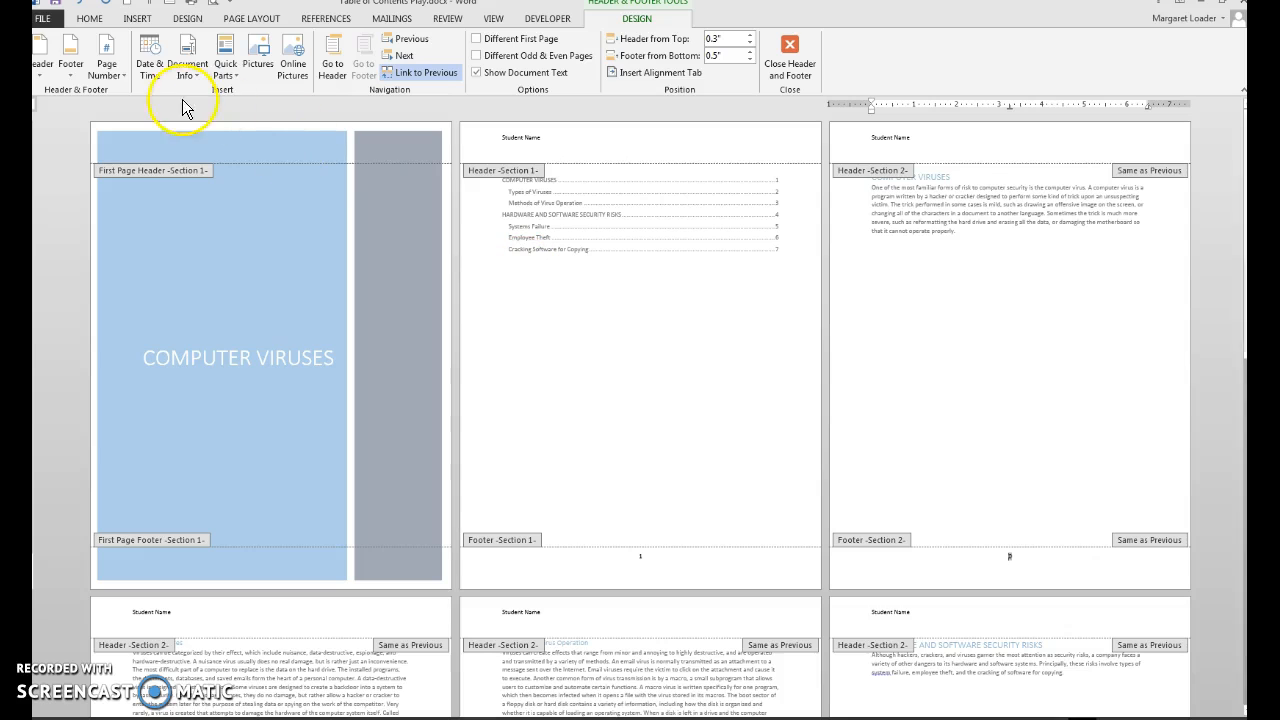
left_click(115, 72)
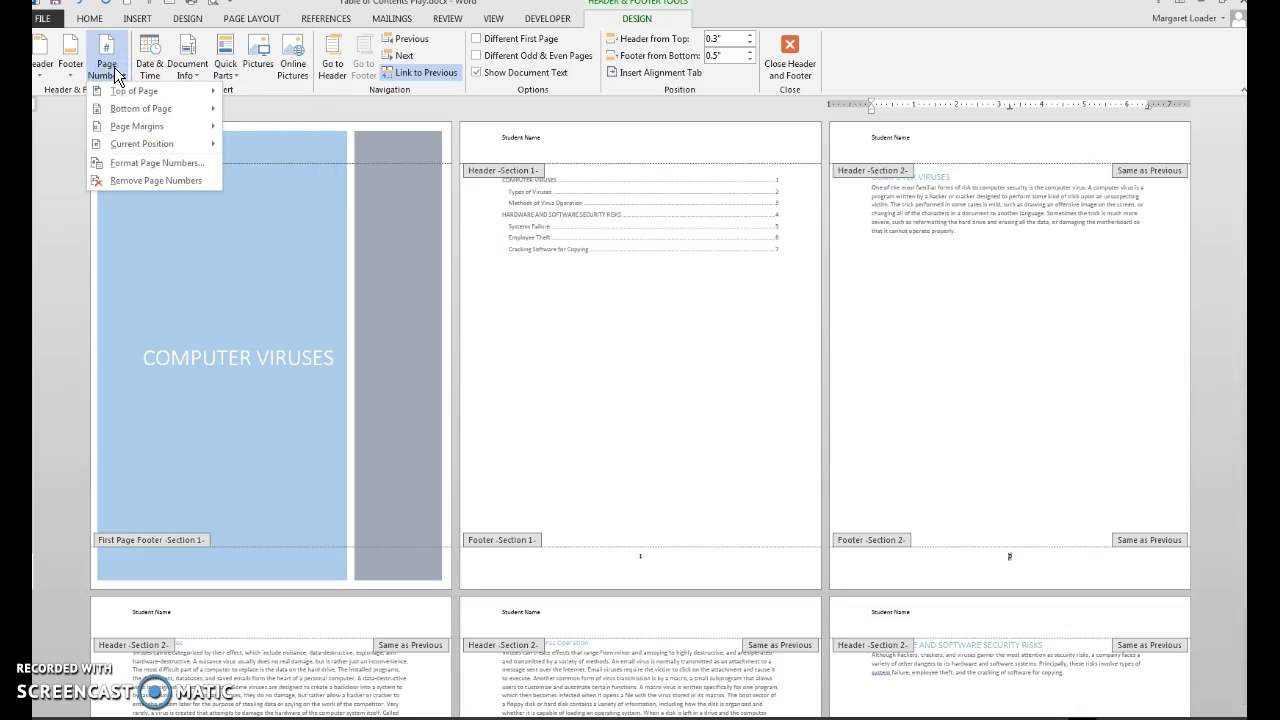
left_click(135, 162)
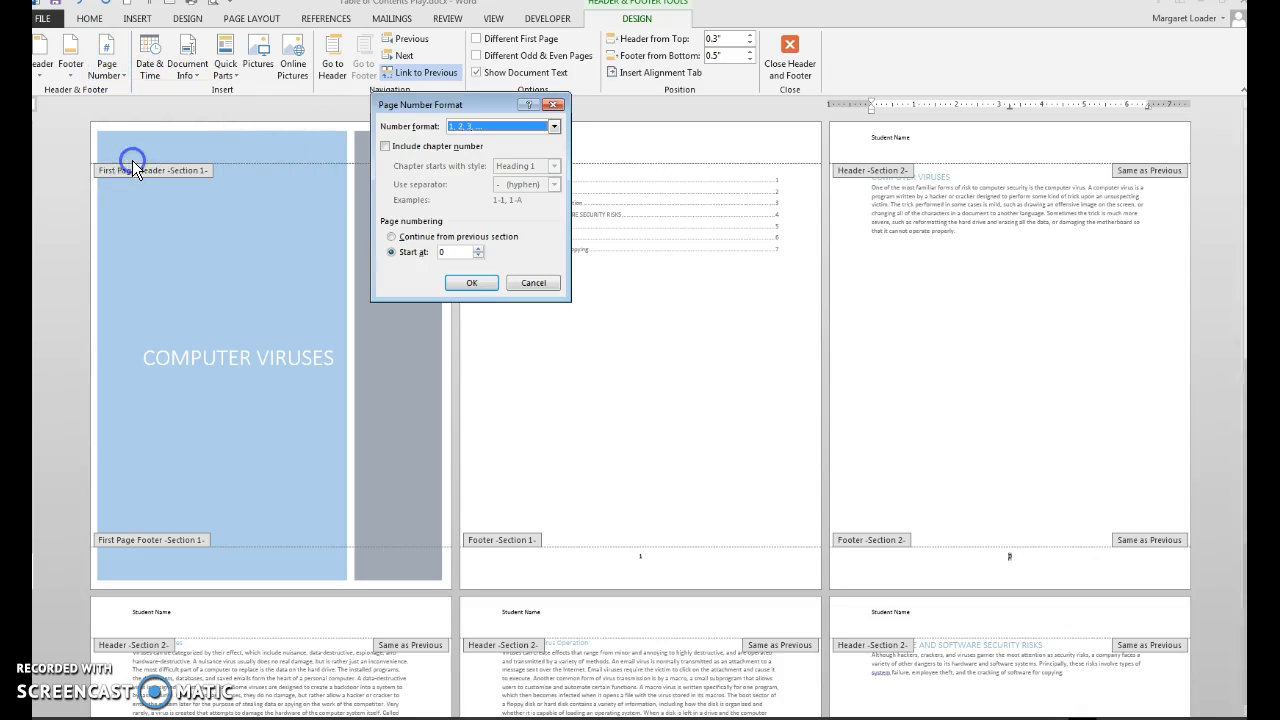
left_click(478, 248)
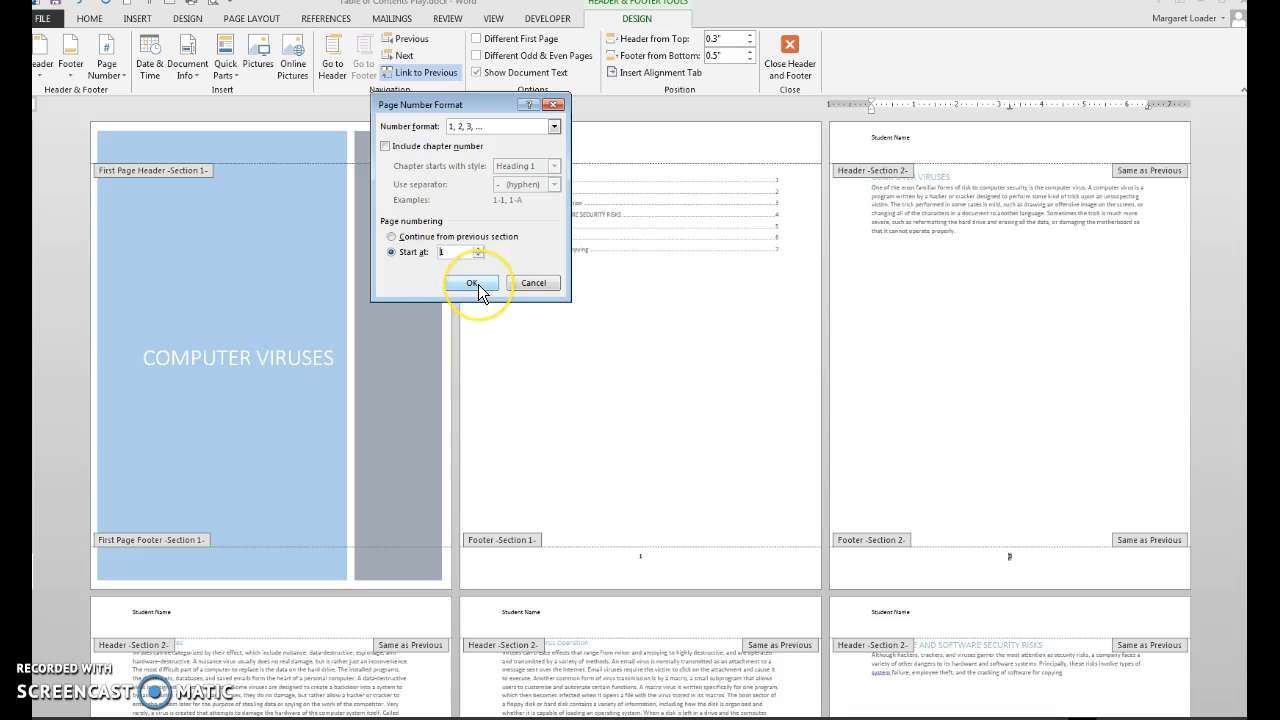
left_click(474, 283)
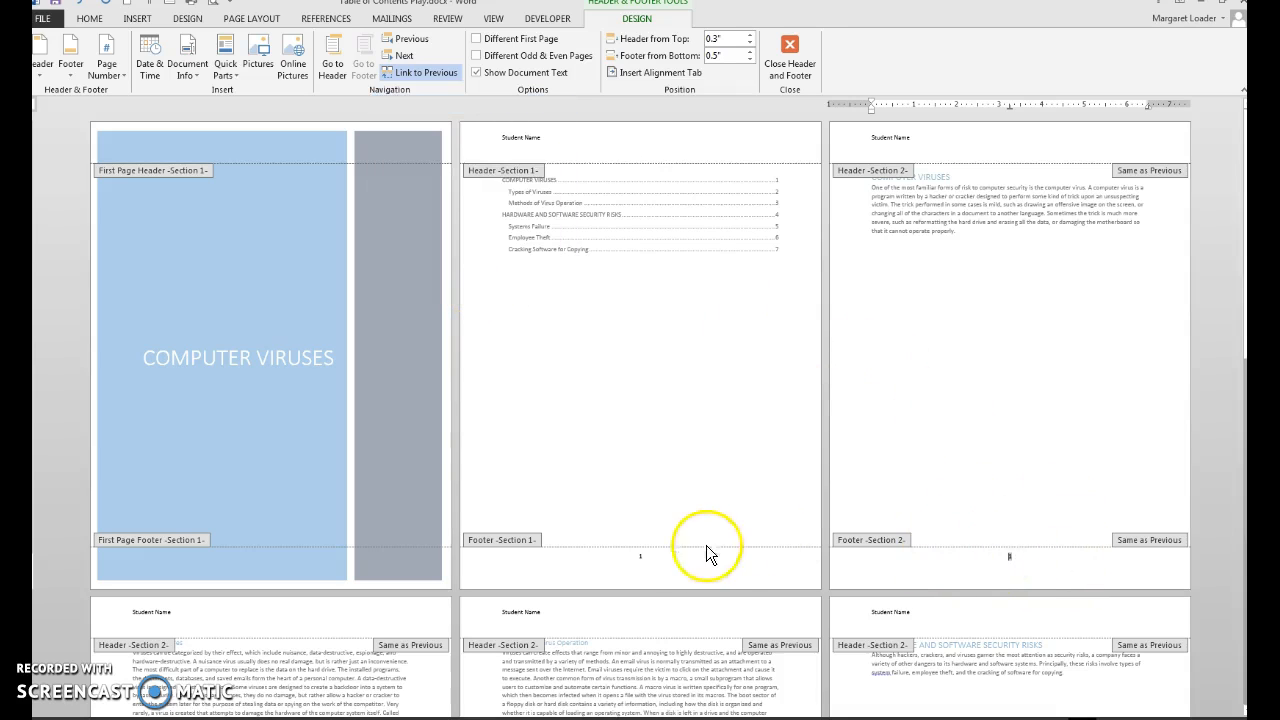
Change the page number format of the table of contents section's footer to i, ii, iii.
left_click(657, 558)
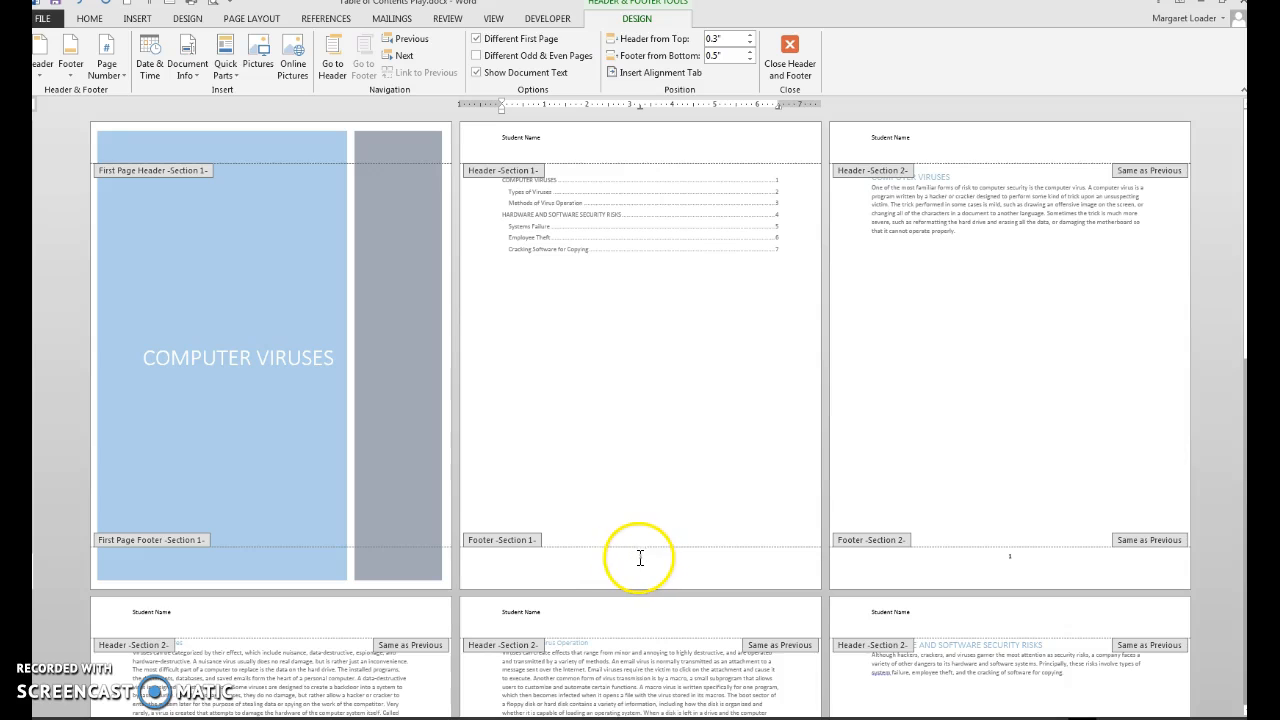
left_click(100, 75)
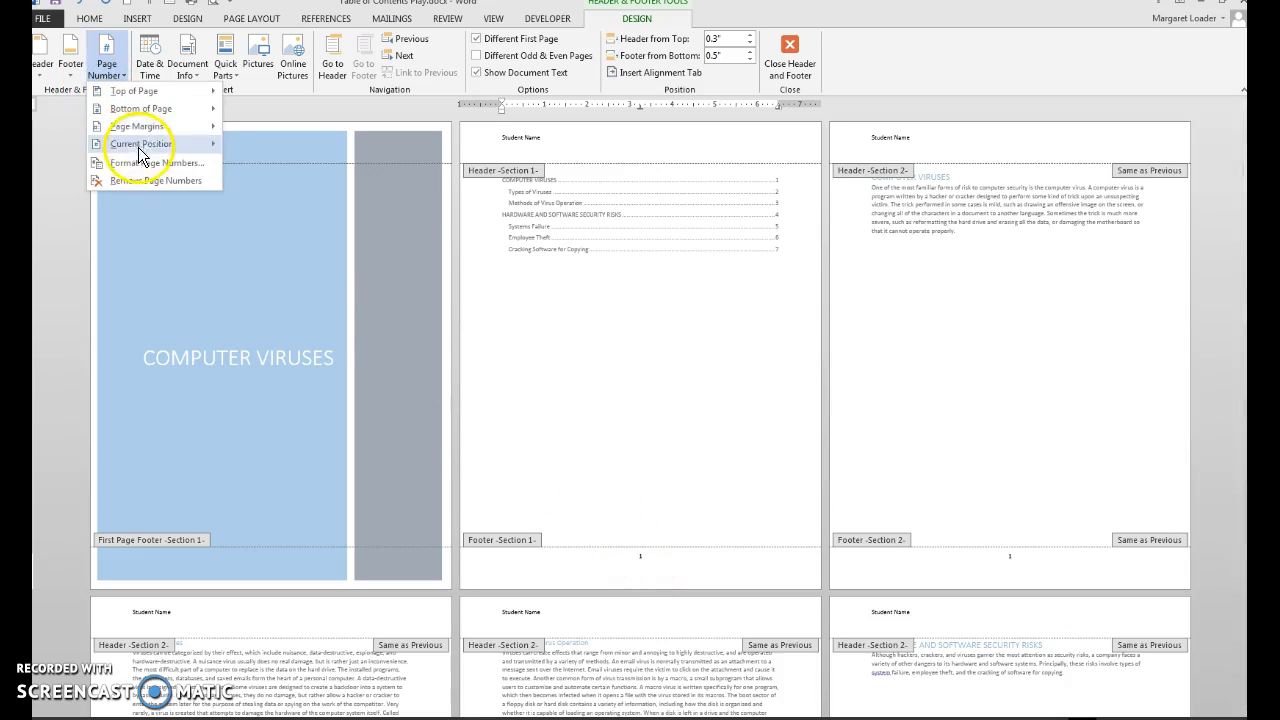
left_click(138, 161)
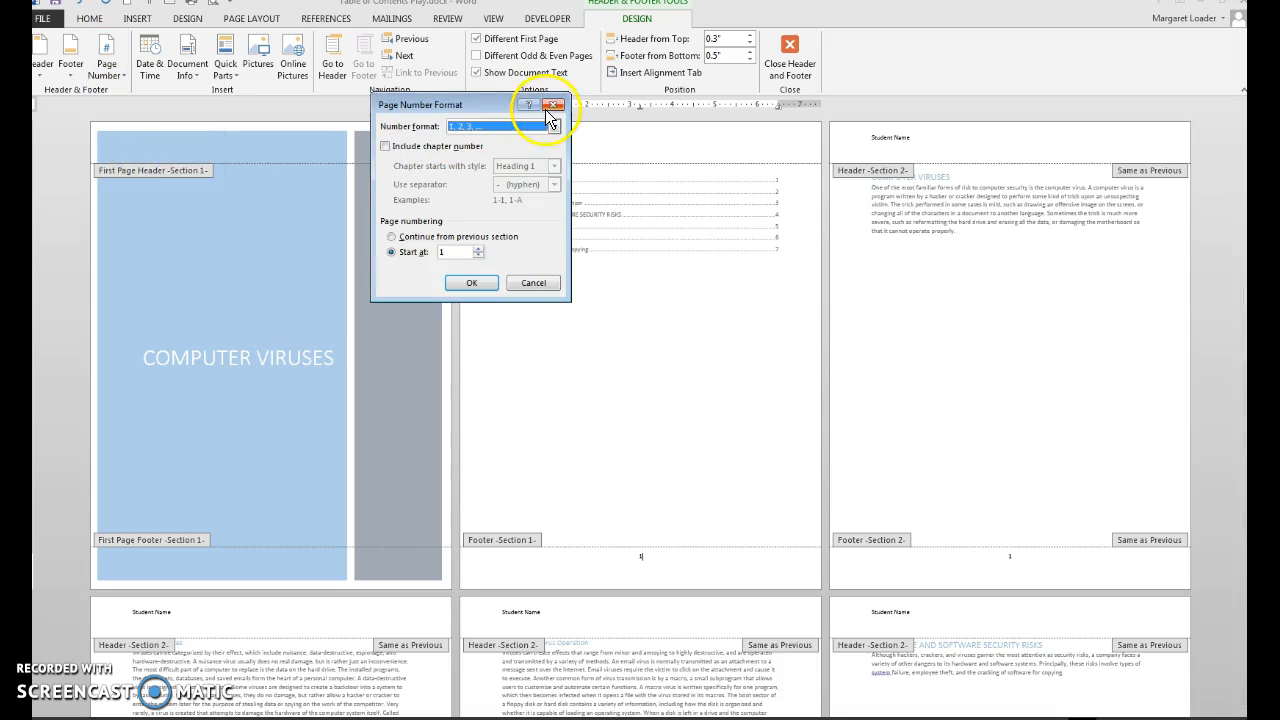
left_click(552, 126)
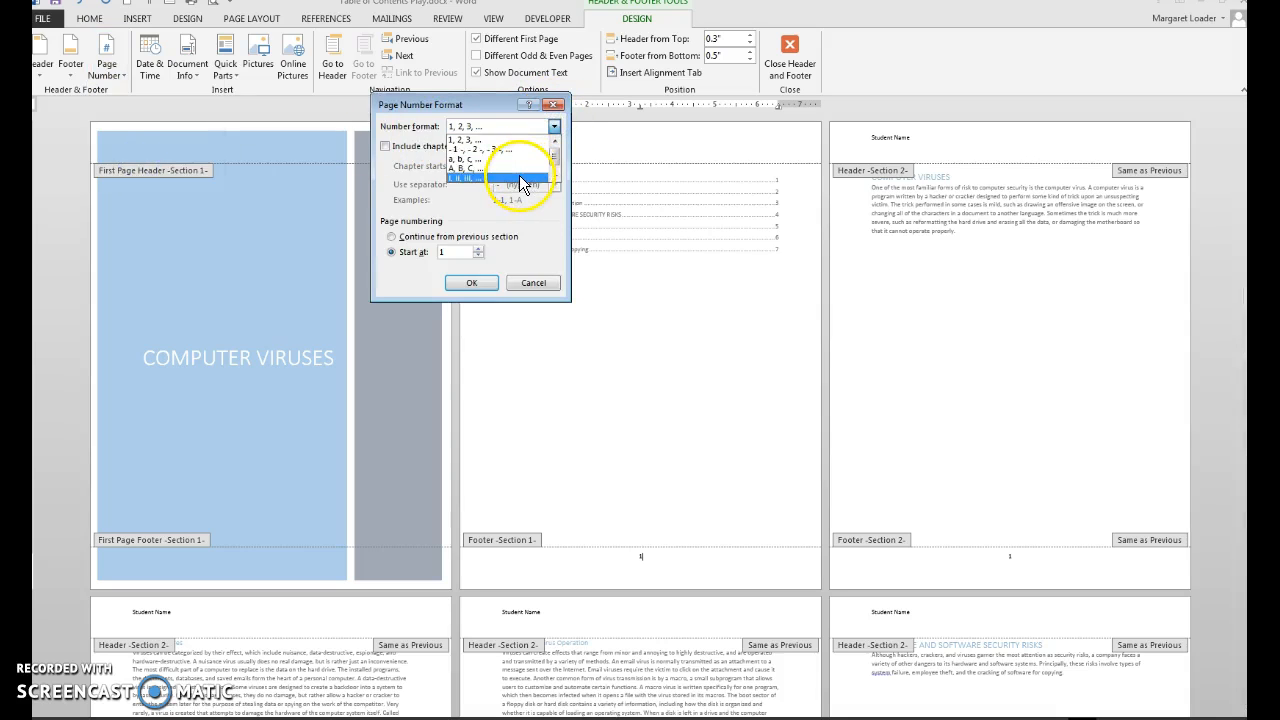
left_click(519, 175)
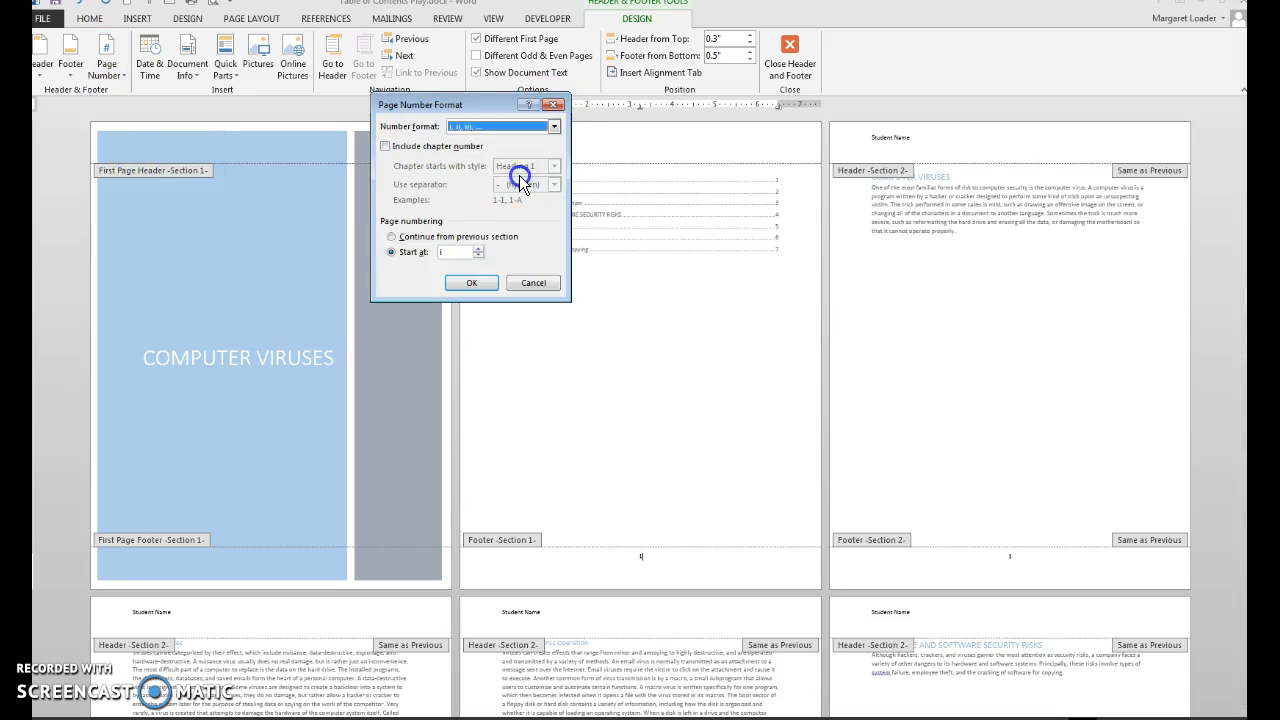
left_click(481, 282)
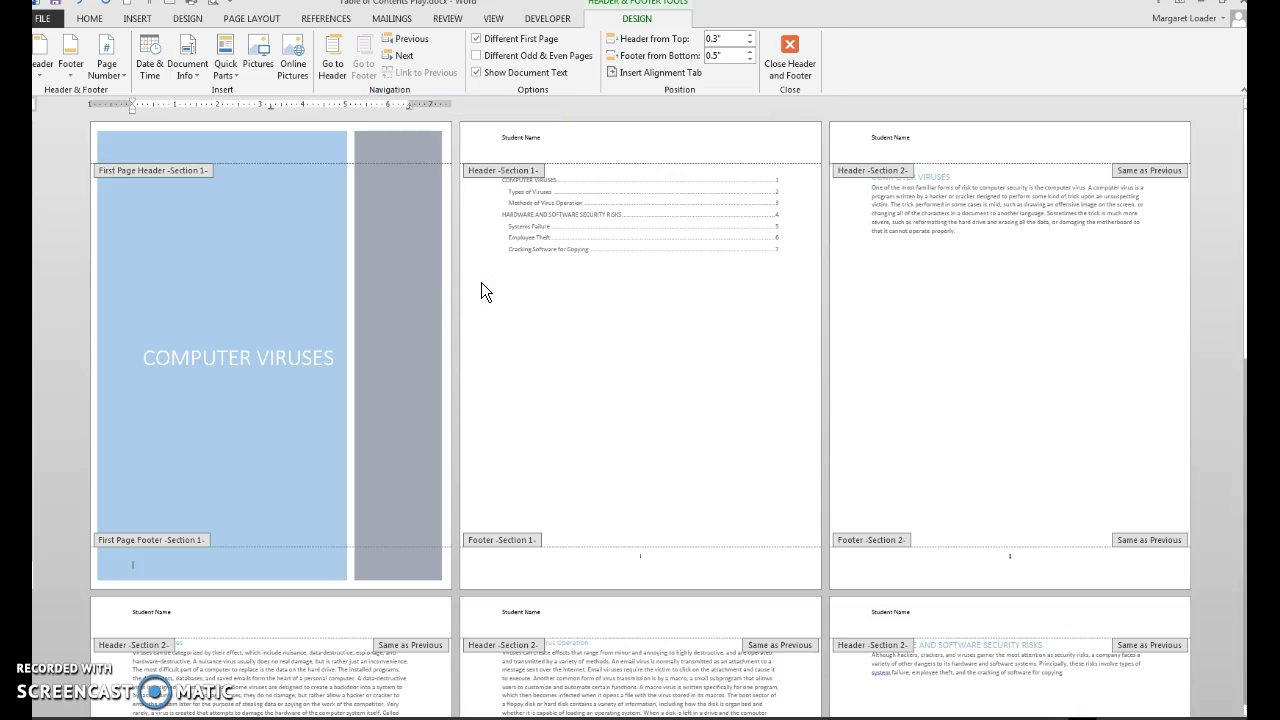